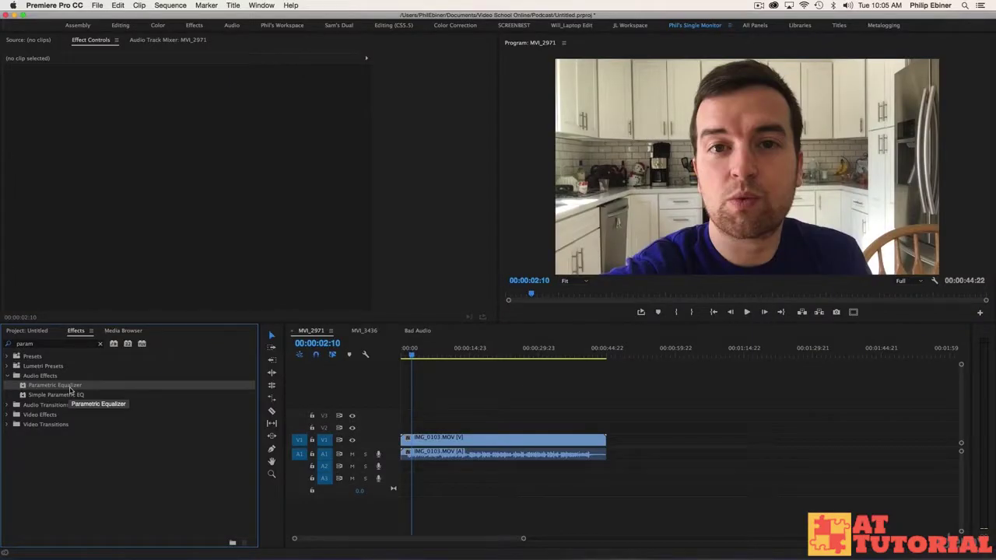
Apply the Parametric Equalizer effect to the IMG_0103.MOV audio clip on A1.
left_click_drag(41, 389, 436, 456)
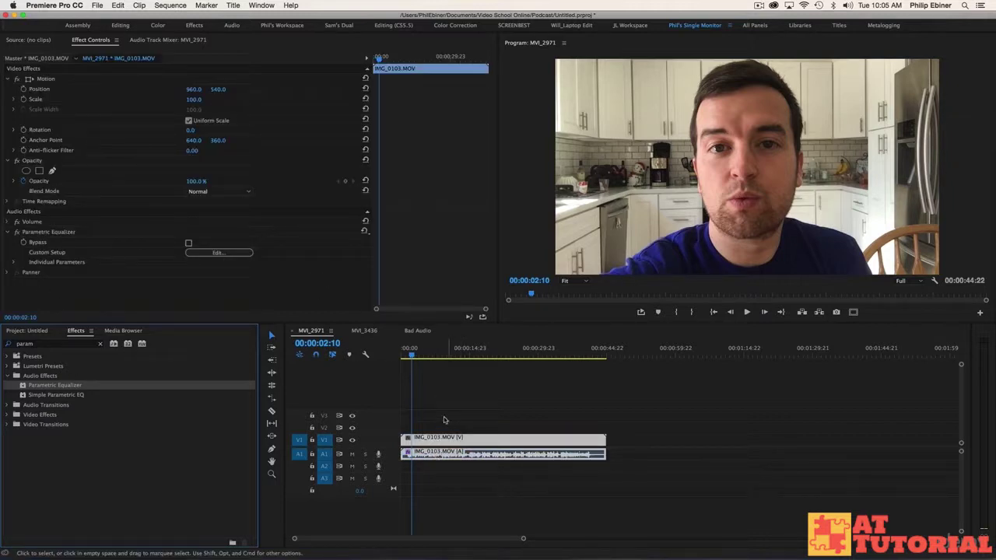
left_click(437, 384)
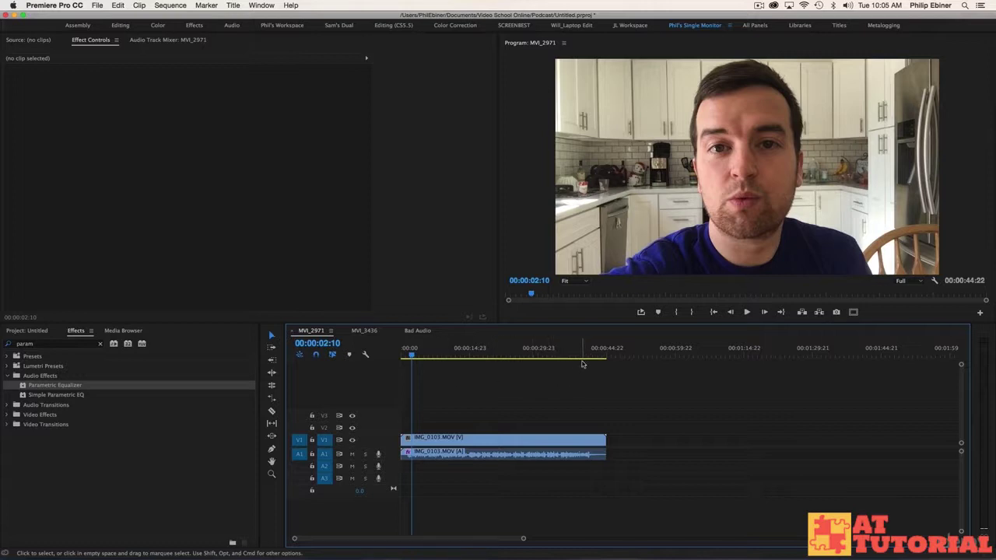
key("space")
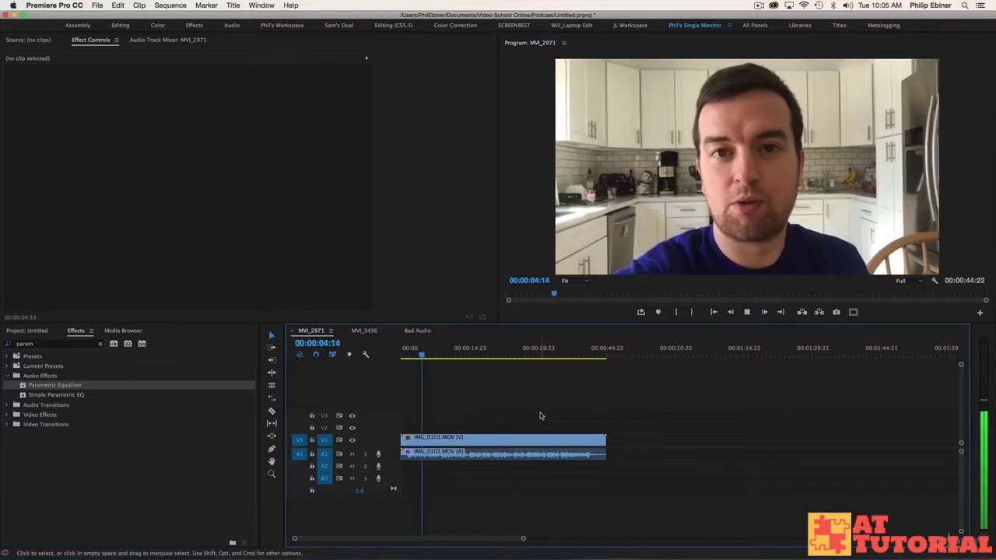
left_click(498, 451)
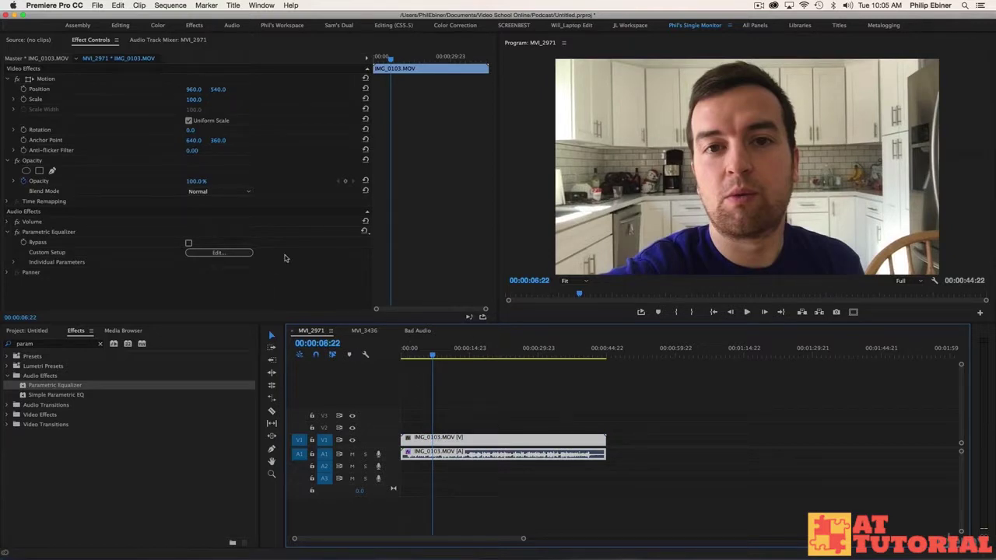
Open the Parametric Equalizer editor and cut band 2 to -38.9 dB at 192 Hz.
left_click(214, 253)
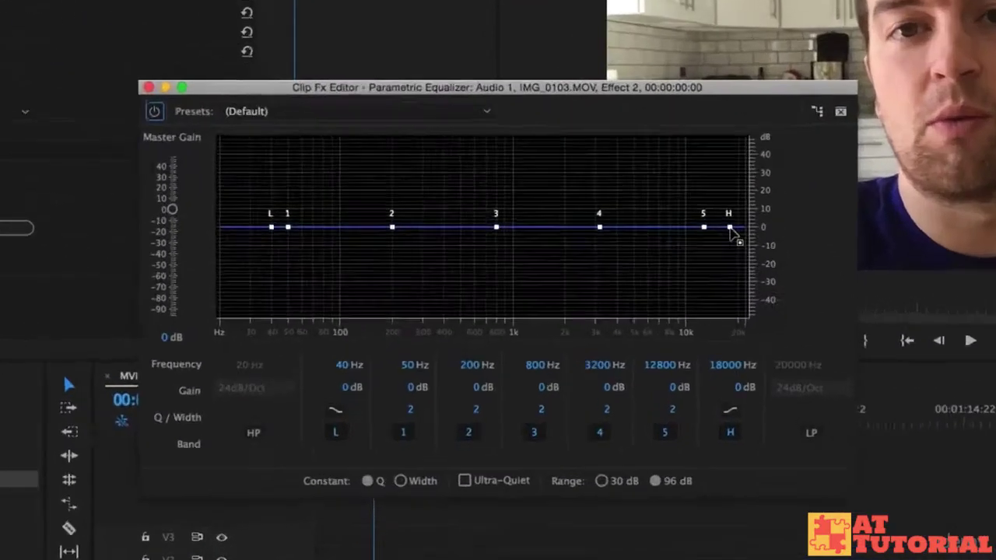
mouse_move(622, 254)
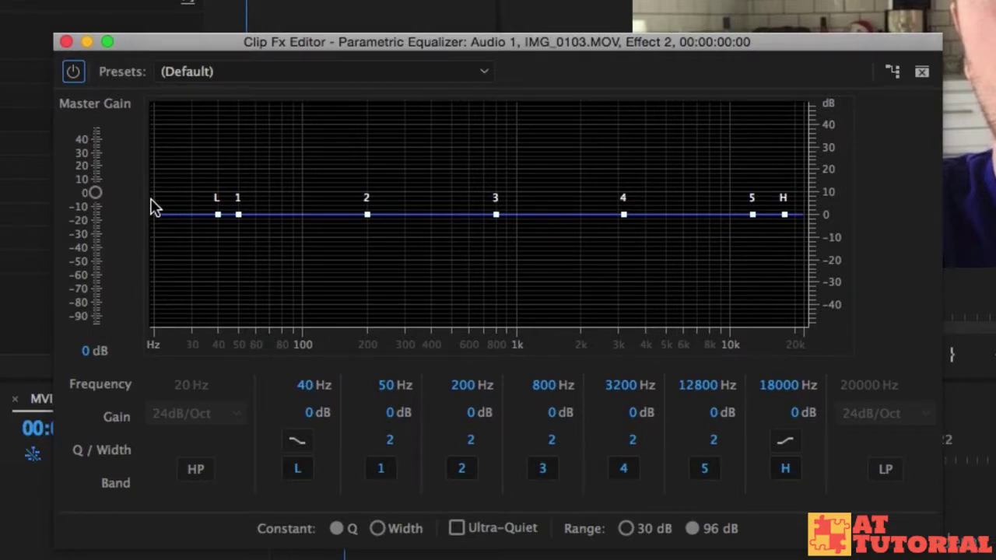
mouse_move(627, 216)
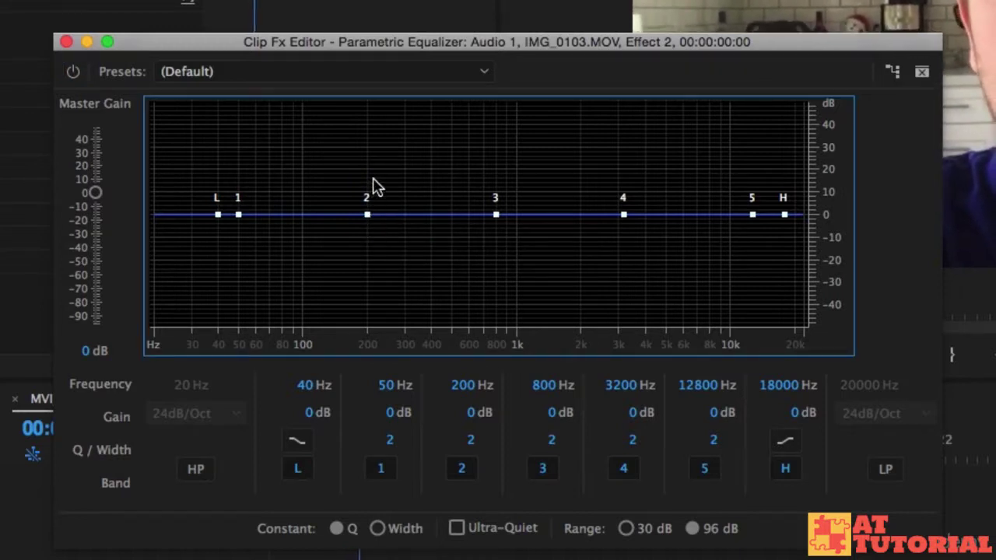
left_click_drag(370, 220, 365, 311)
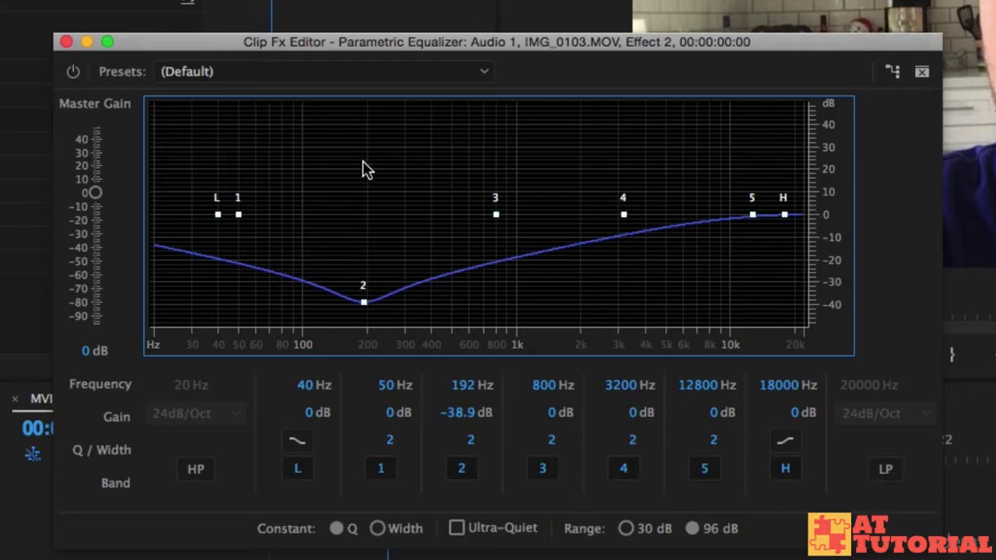
Boost band 2, then return it to 0 dB at about 202 Hz.
left_click_drag(364, 301, 366, 150)
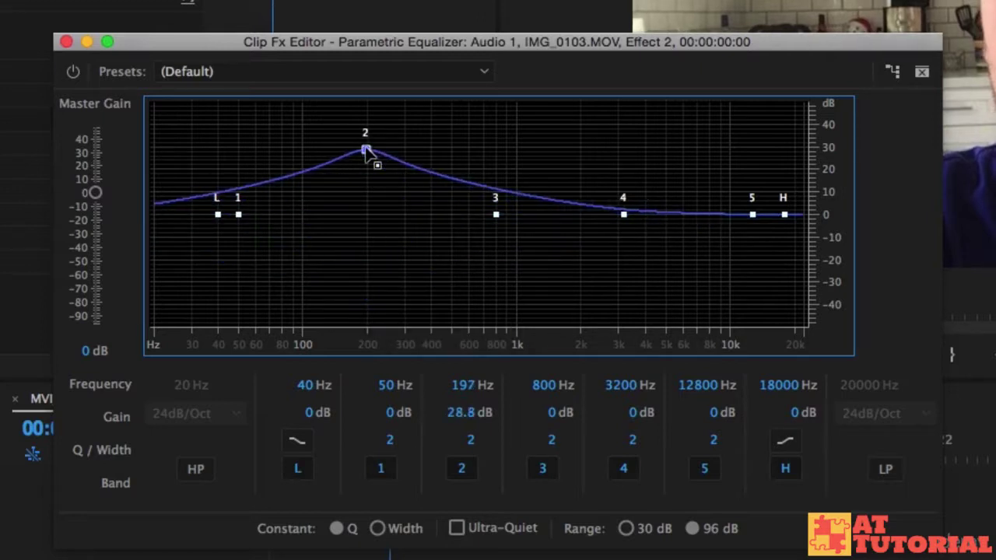
left_click_drag(365, 150, 369, 215)
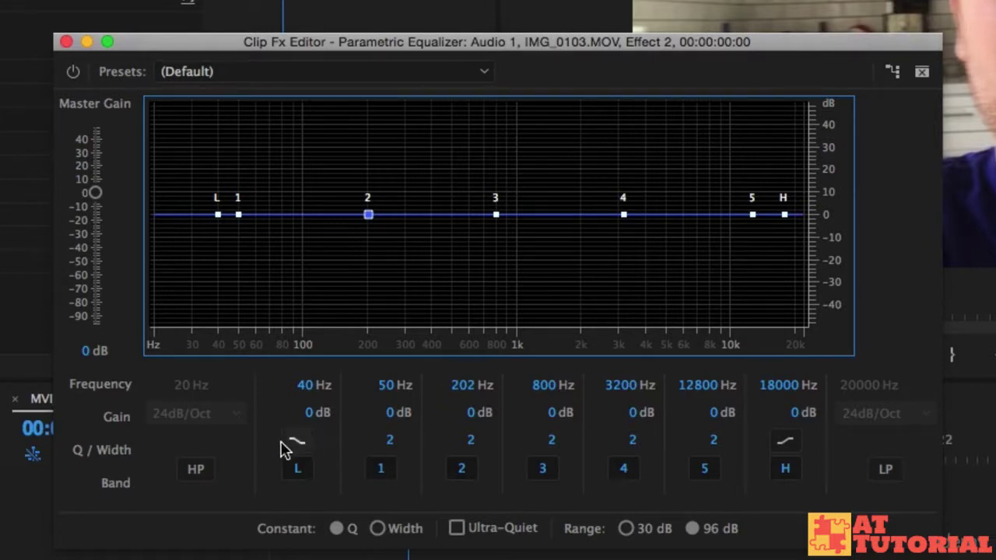
Make the low band an 80 Hz low cut, save the project, and toggle Bypass to compare.
left_click(297, 441)
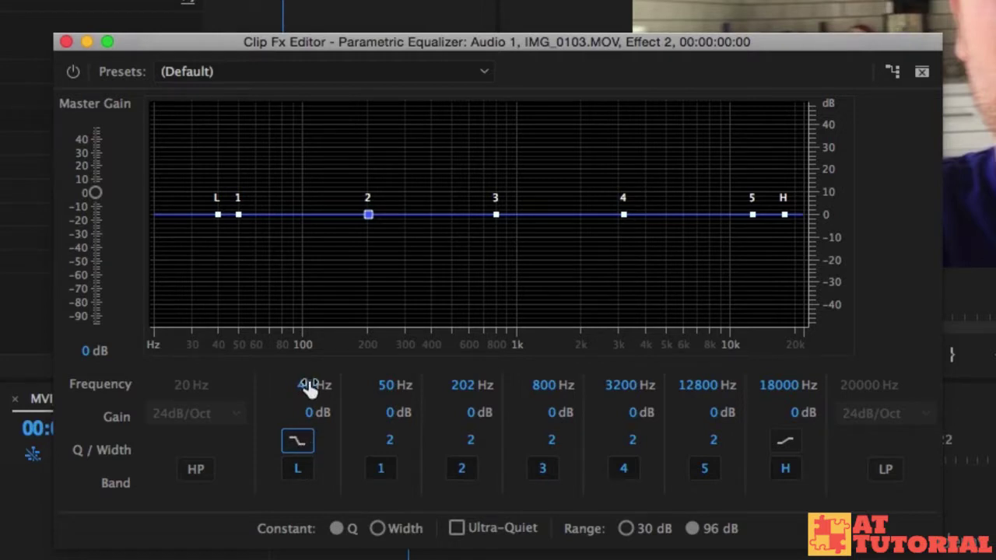
left_click_drag(310, 393, 786, 510)
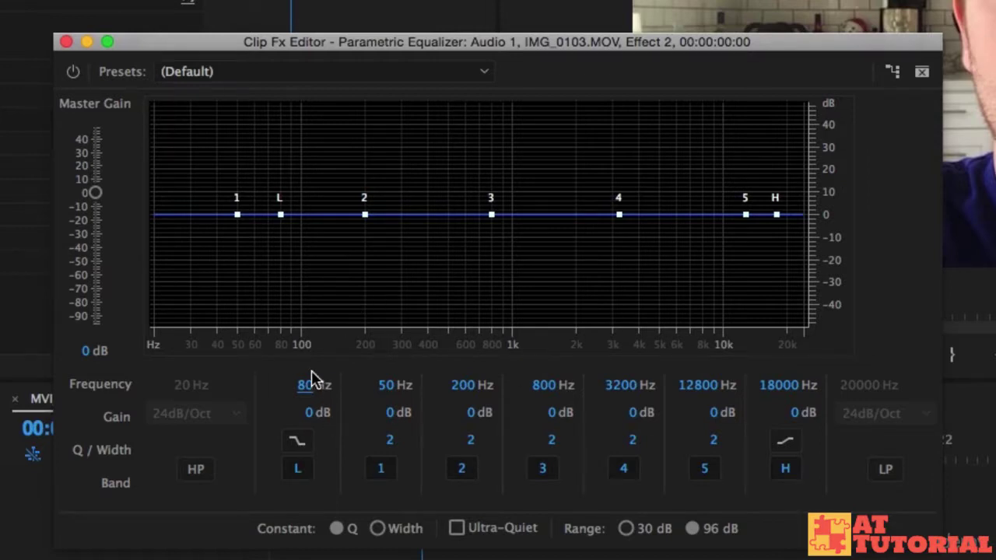
key("super+s")
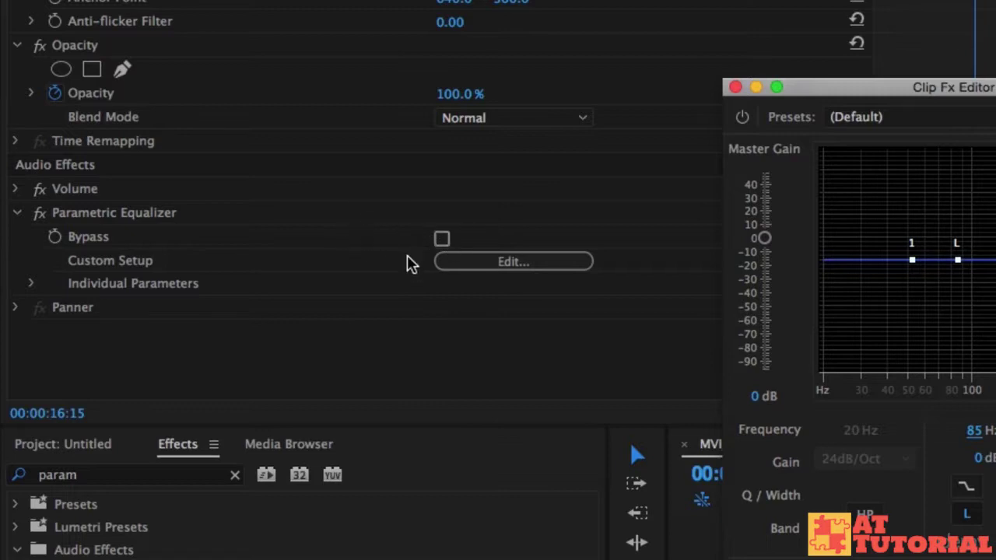
left_click(441, 240)
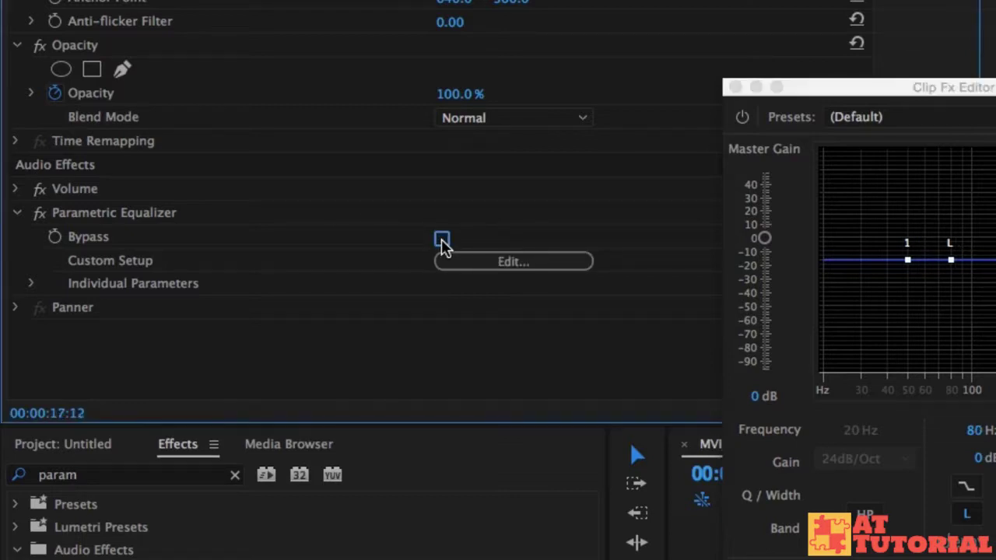
left_click(442, 240)
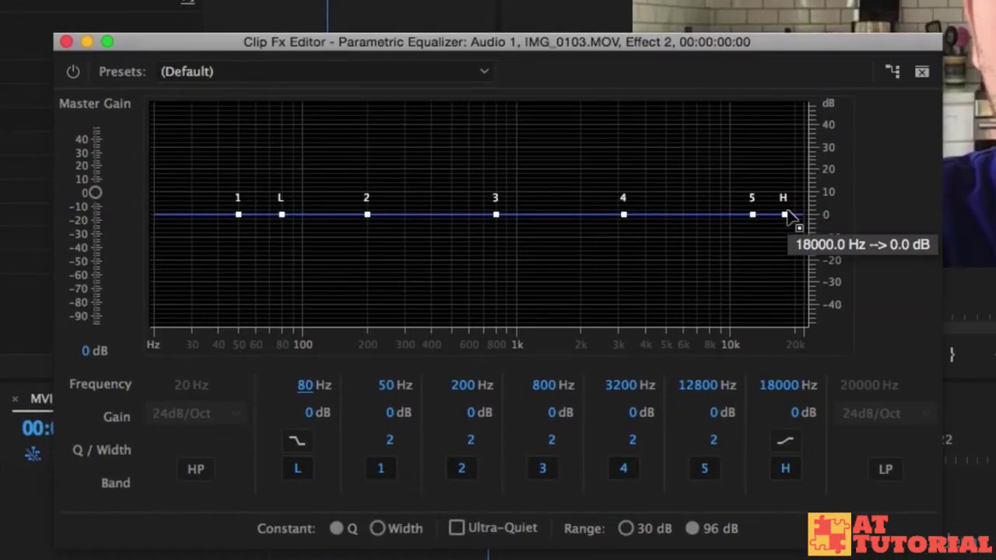
Make the high band a 6500 Hz high cut and nudge band 3 near 779 Hz.
left_click(787, 444)
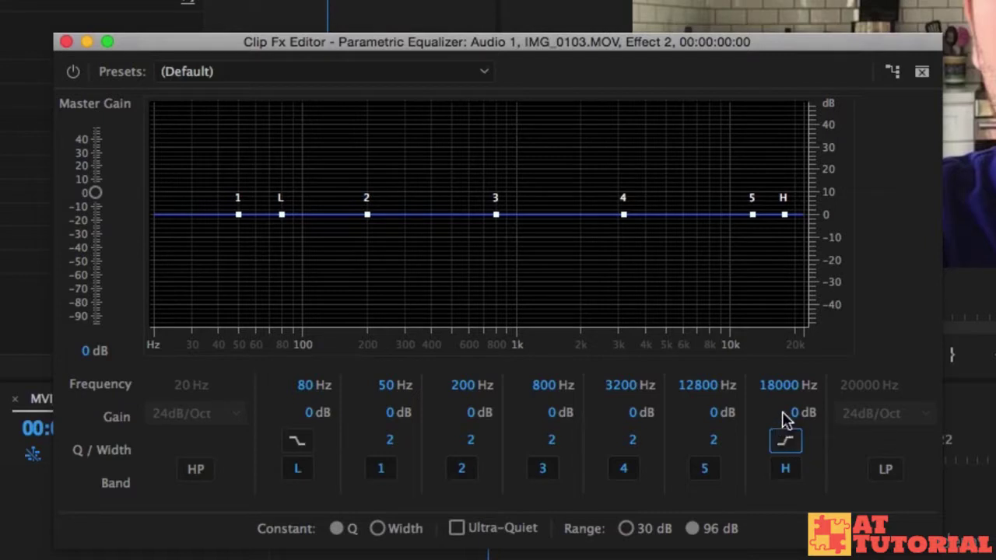
left_click(787, 386)
type("65")
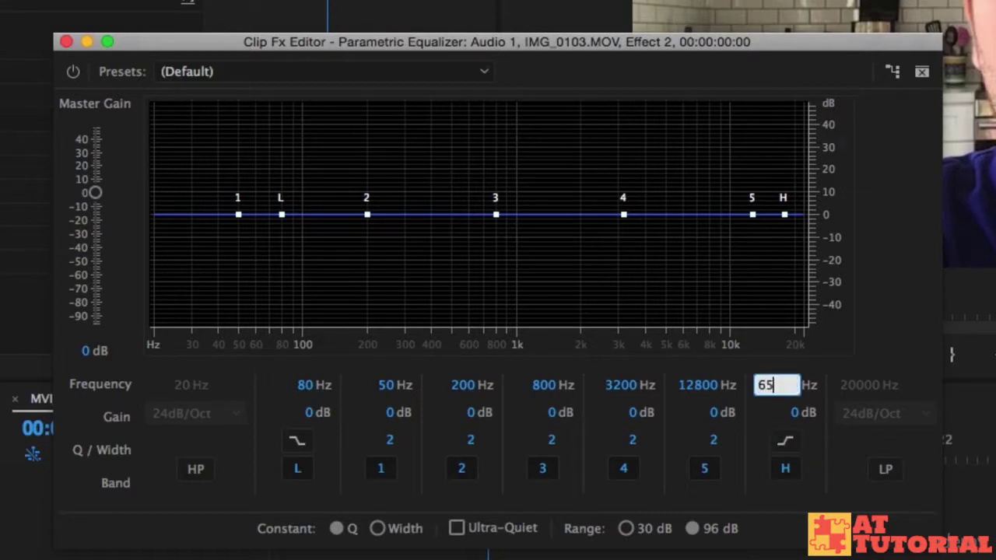
key("Return")
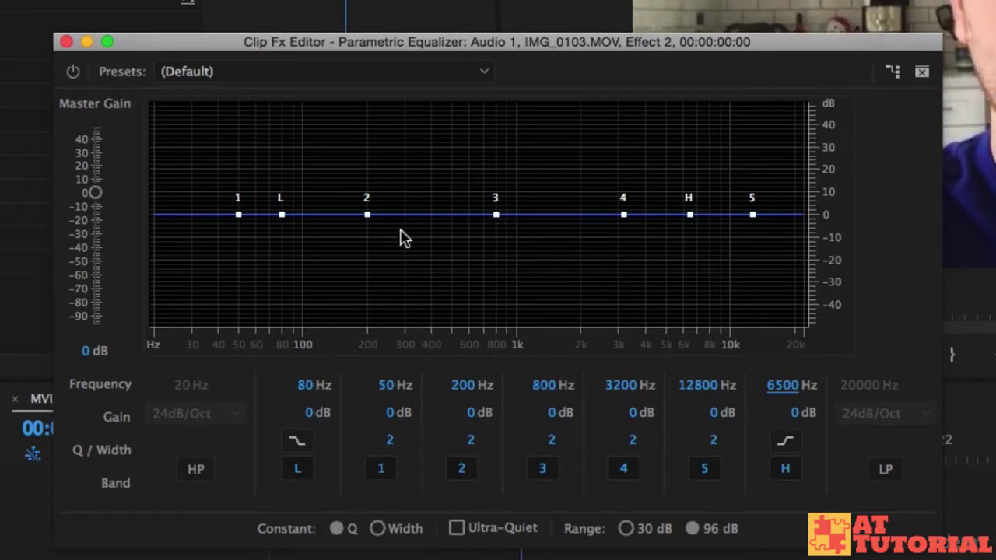
mouse_move(495, 215)
left_mouse_down()
mouse_move(493, 185)
mouse_move(500, 228)
mouse_move(501, 220)
left_mouse_up()
Boost band 2 to 7.6 dB at 281 Hz, cut band 4 near 3282 Hz, and play.
left_click_drag(366, 215, 399, 198)
mouse_move(624, 215)
left_mouse_down()
mouse_move(631, 287)
mouse_move(628, 244)
mouse_move(616, 249)
mouse_move(655, 249)
mouse_move(600, 249)
mouse_move(627, 246)
mouse_move(630, 168)
mouse_move(628, 244)
left_mouse_up()
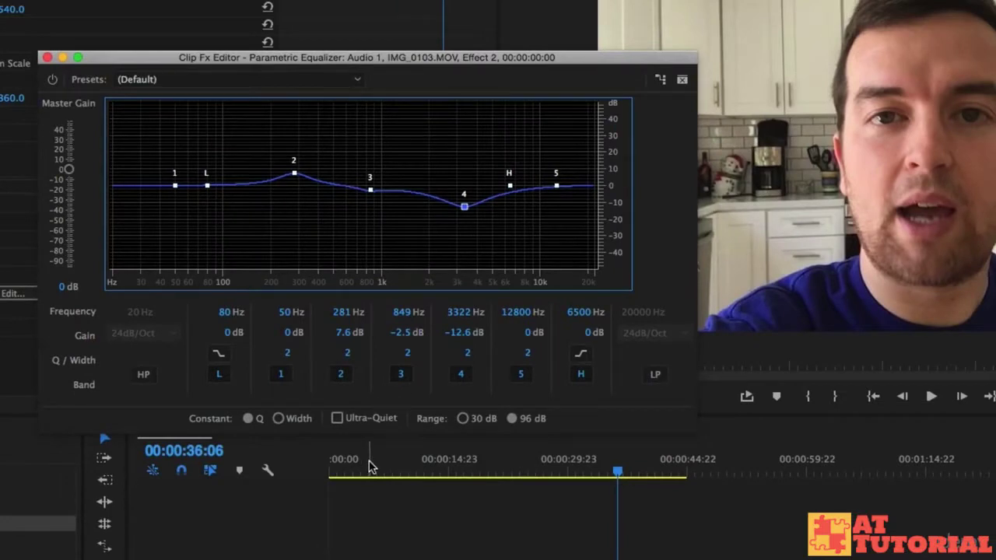
left_click(369, 465)
key("space")
Shape band 3 into a narrow notch near 984 Hz with Q 14.4, and ease band 4's dip.
left_click(375, 201)
mouse_move(374, 201)
left_mouse_down()
mouse_move(388, 218)
mouse_move(374, 199)
left_mouse_up()
key("space")
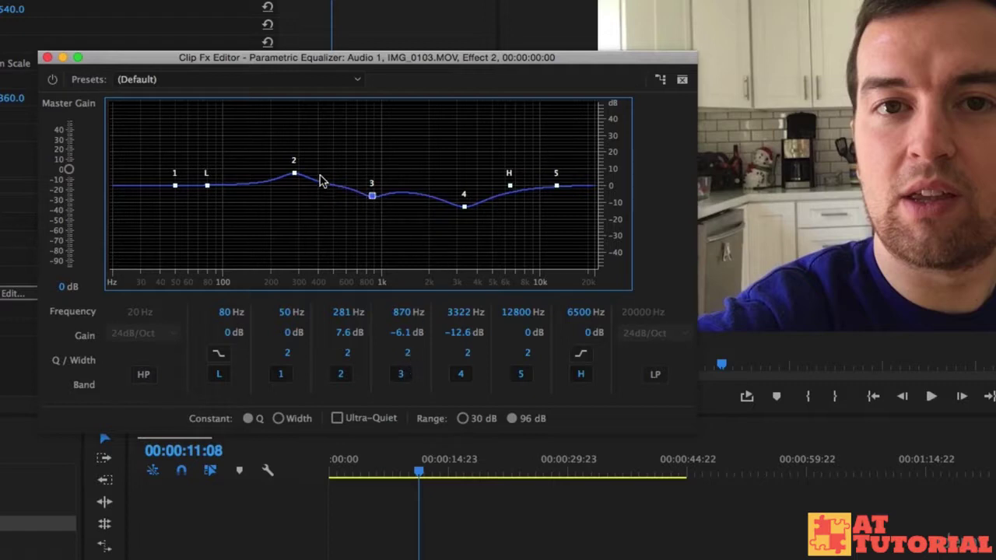
left_click_drag(408, 353, 482, 347)
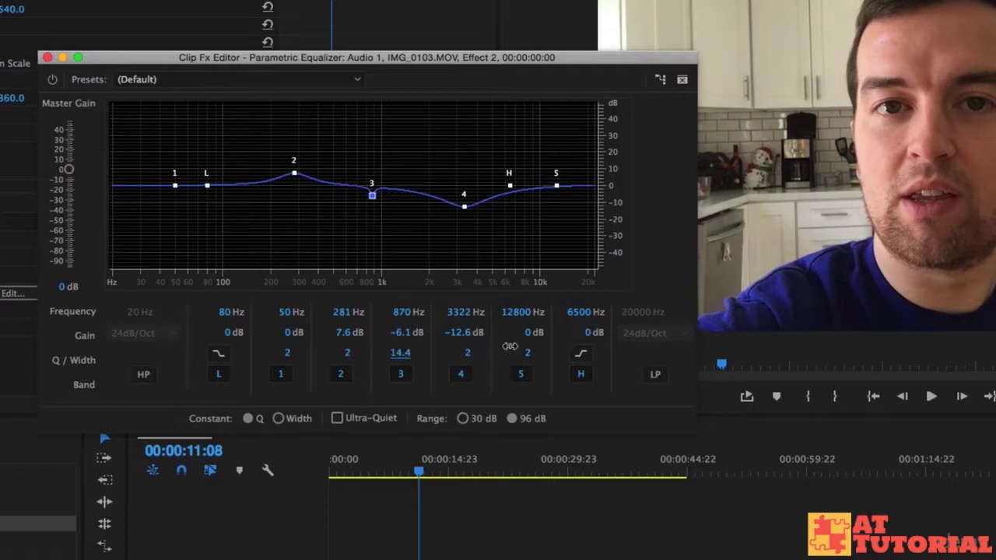
mouse_move(381, 207)
left_mouse_down()
mouse_move(382, 222)
mouse_move(383, 204)
left_mouse_up()
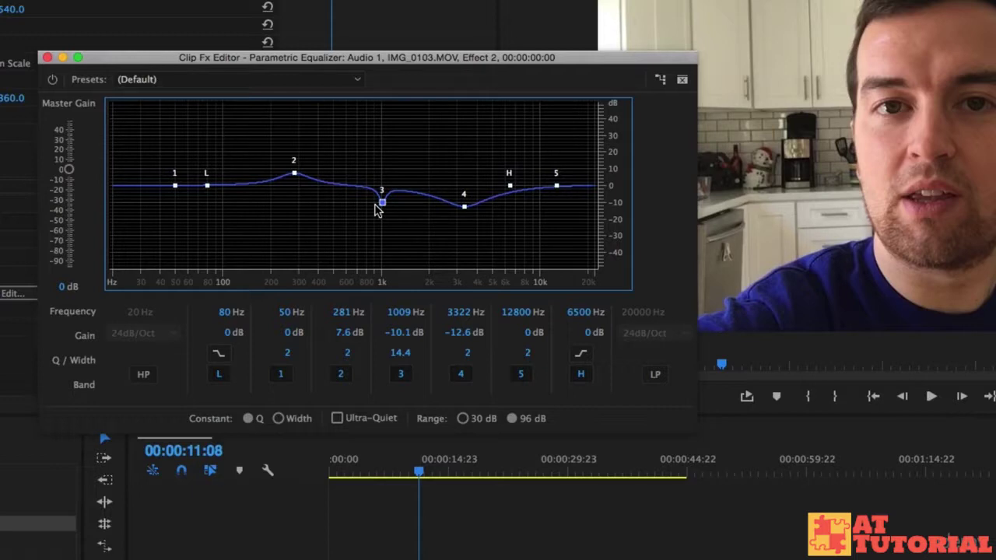
mouse_move(377, 208)
left_mouse_down()
mouse_move(384, 224)
mouse_move(351, 223)
mouse_move(390, 219)
mouse_move(382, 215)
left_mouse_up()
left_click_drag(464, 207, 469, 201)
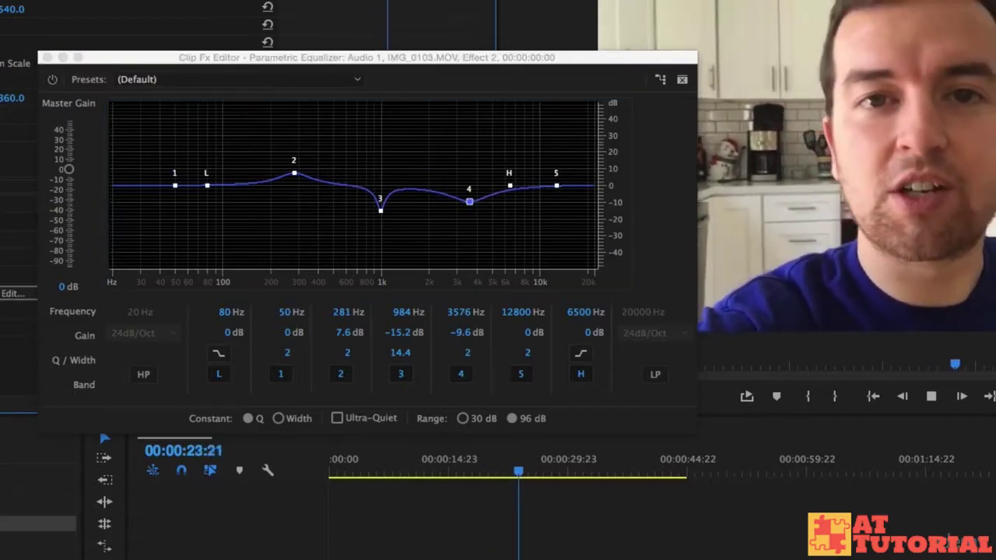
Reshape band 2 to an 8.6 dB boost at 346 Hz with Q 5.9, then play the clip.
mouse_move(290, 177)
left_mouse_down()
mouse_move(294, 164)
mouse_move(284, 184)
mouse_move(260, 165)
mouse_move(317, 169)
mouse_move(310, 178)
left_mouse_up()
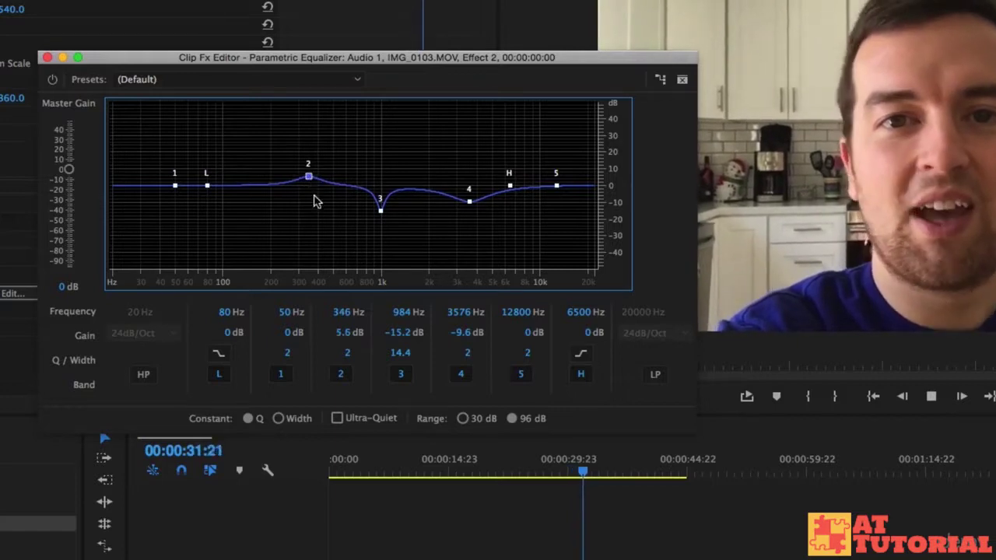
left_click_drag(347, 353, 365, 353)
mouse_move(309, 177)
left_mouse_down()
mouse_move(308, 163)
mouse_move(312, 222)
mouse_move(290, 229)
mouse_move(315, 193)
mouse_move(310, 171)
left_mouse_up()
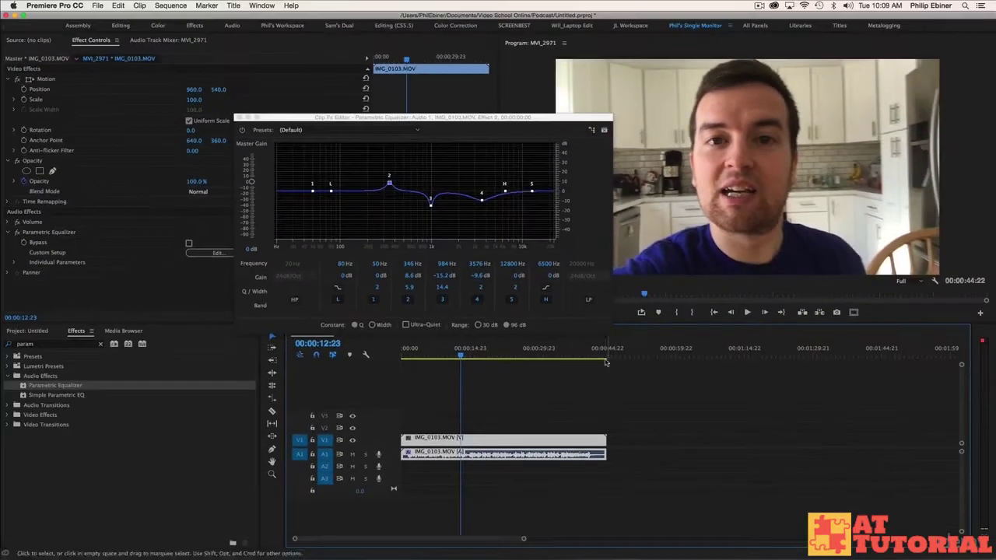
key("space")
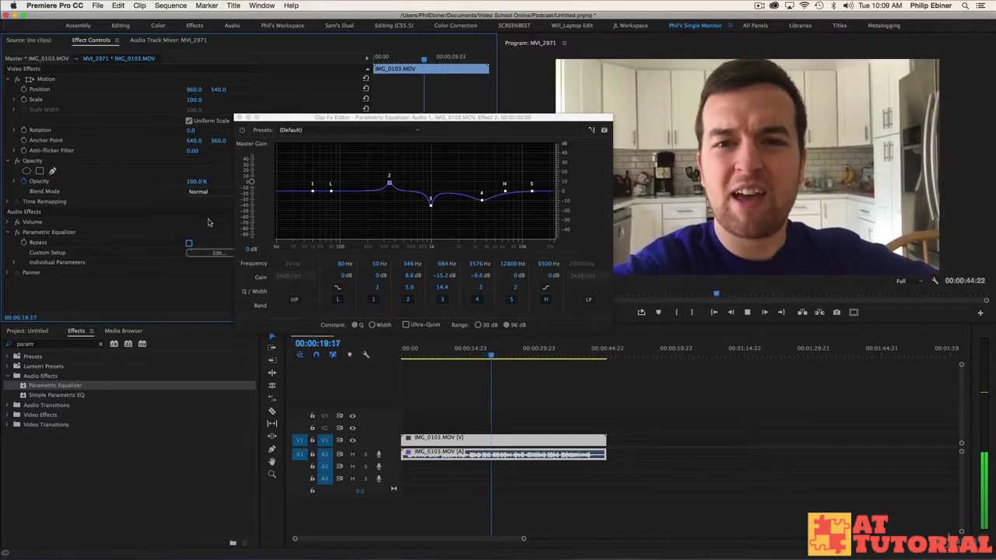
left_click(636, 393)
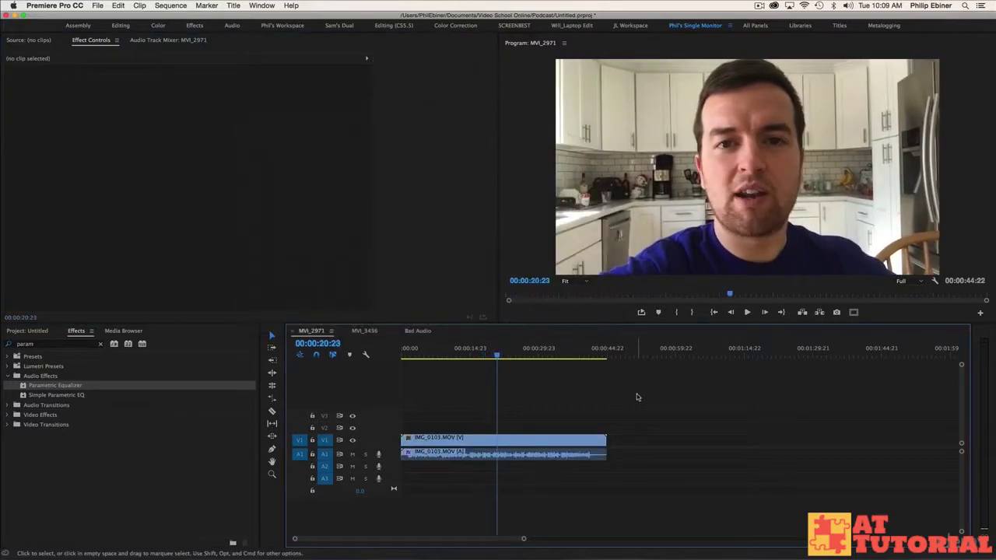
left_click(553, 445)
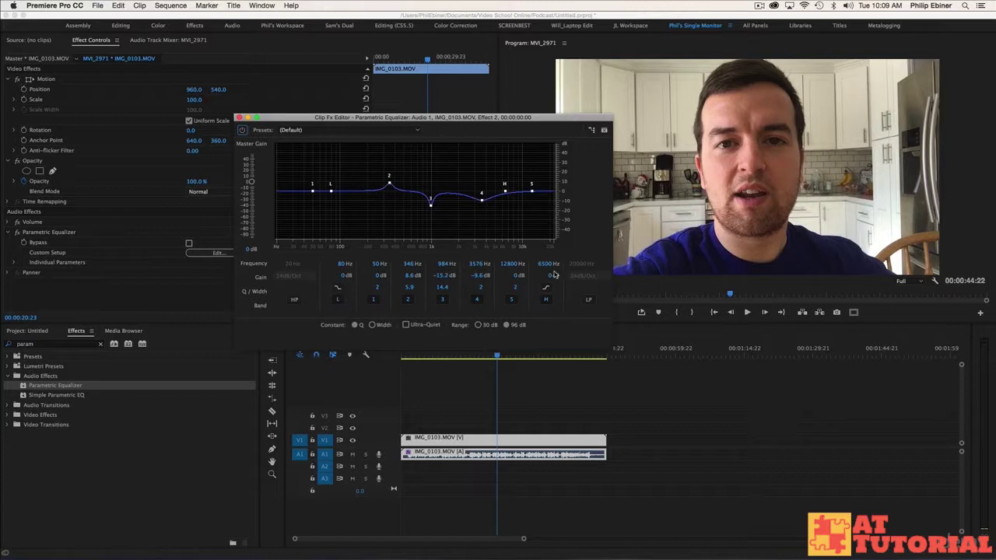
left_click(337, 288)
left_click_drag(279, 116, 299, 136)
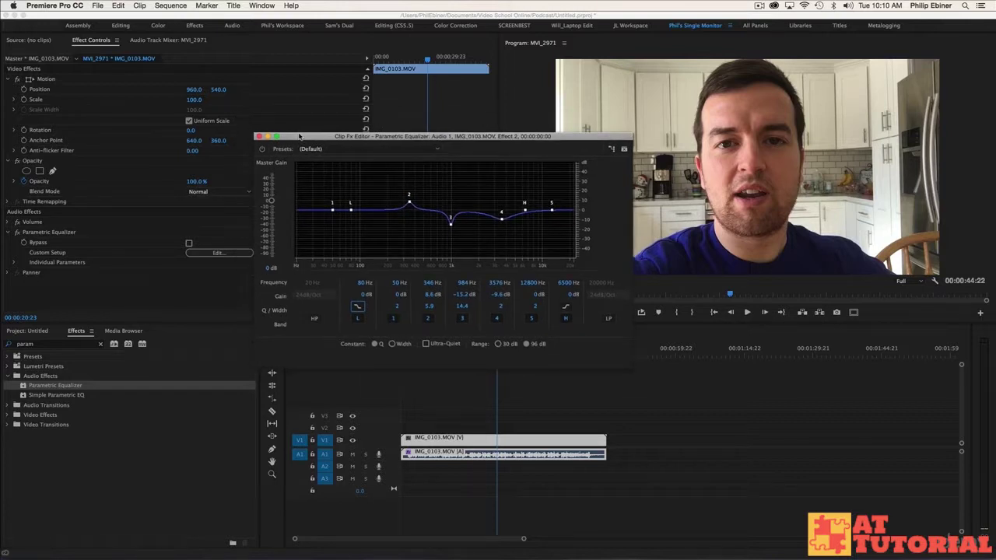